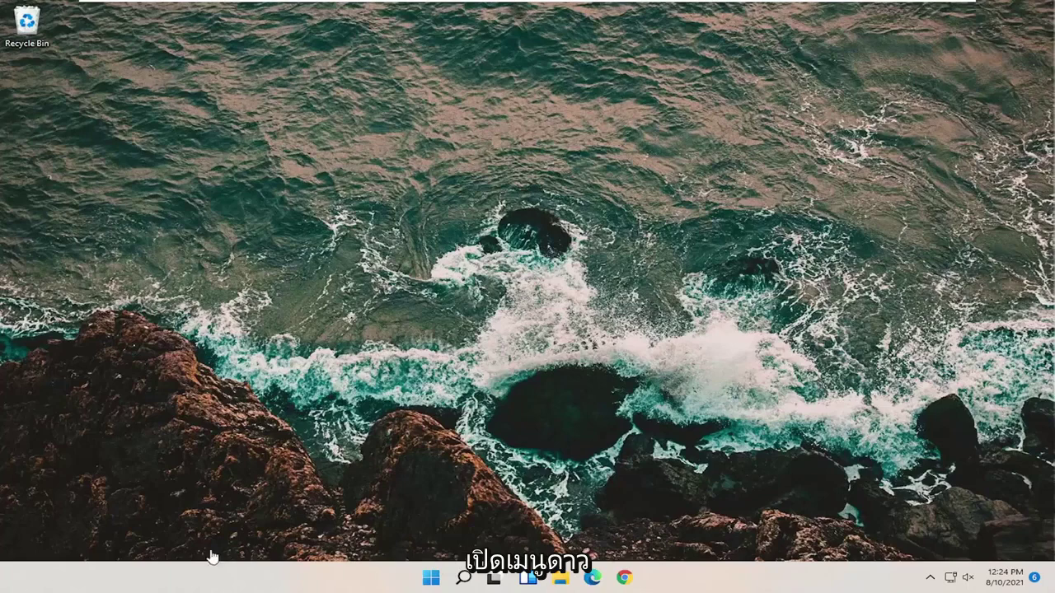
# Search for 'regedit' and launch Registry Editor as administrator, approving the UAC prompt.
pyautogui.click(463, 576)
pyautogui.write('regedit')
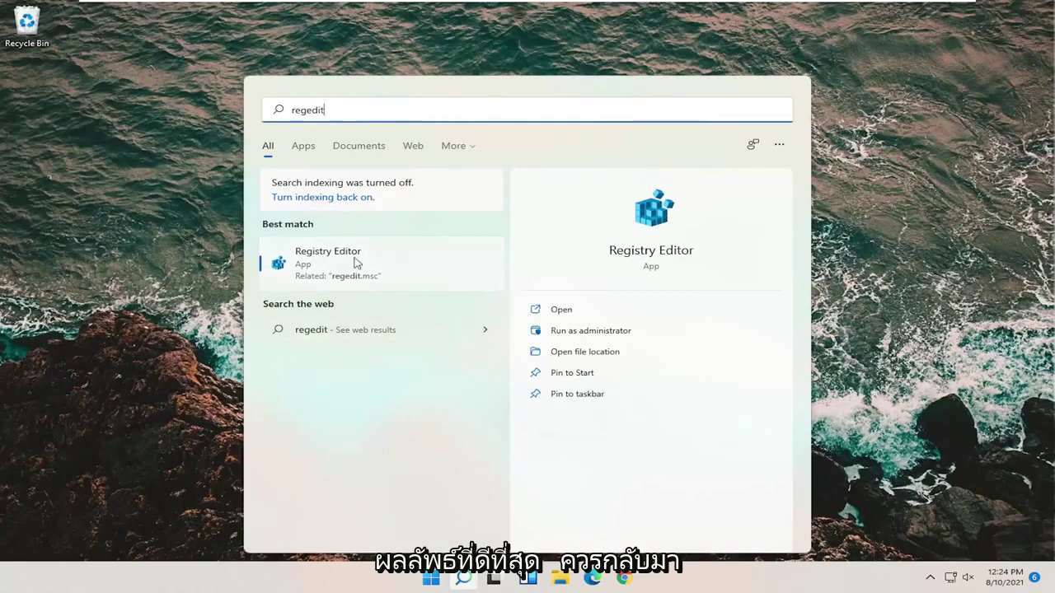
pyautogui.rightClick(329, 264)
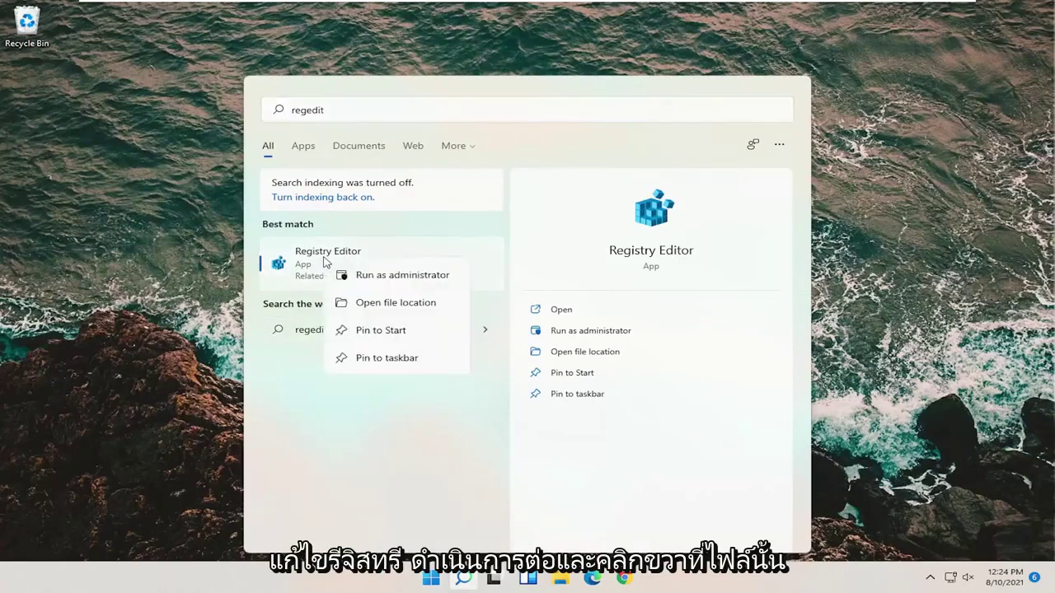
pyautogui.click(379, 275)
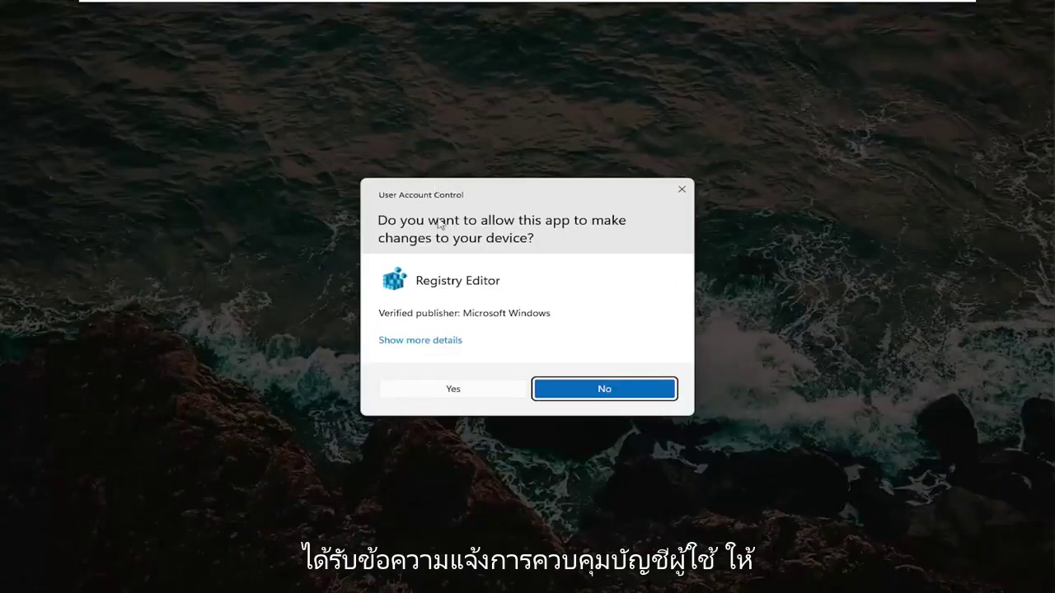
pyautogui.click(451, 389)
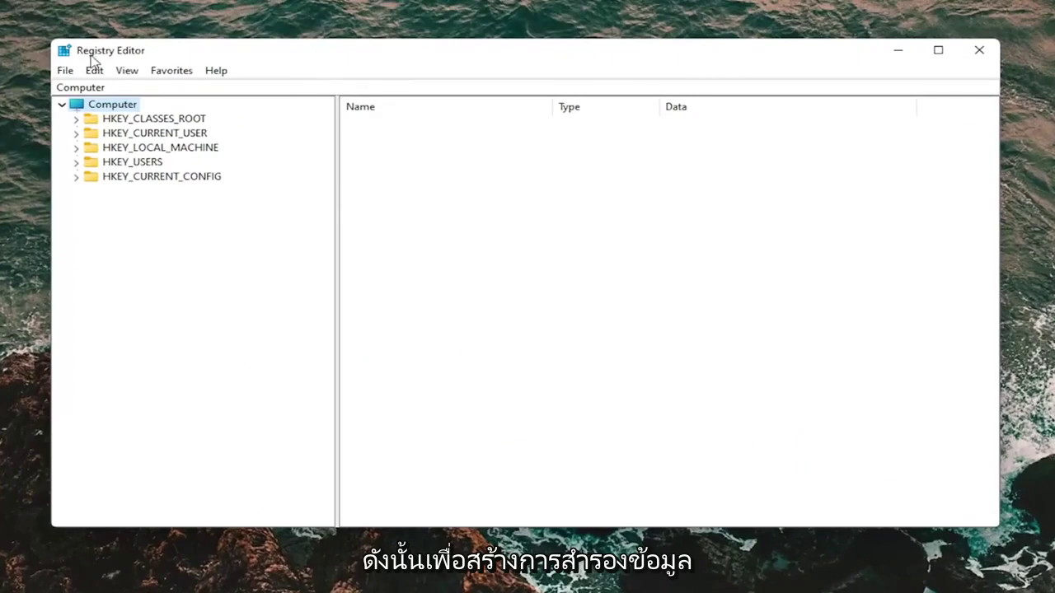
pyautogui.click(67, 73)
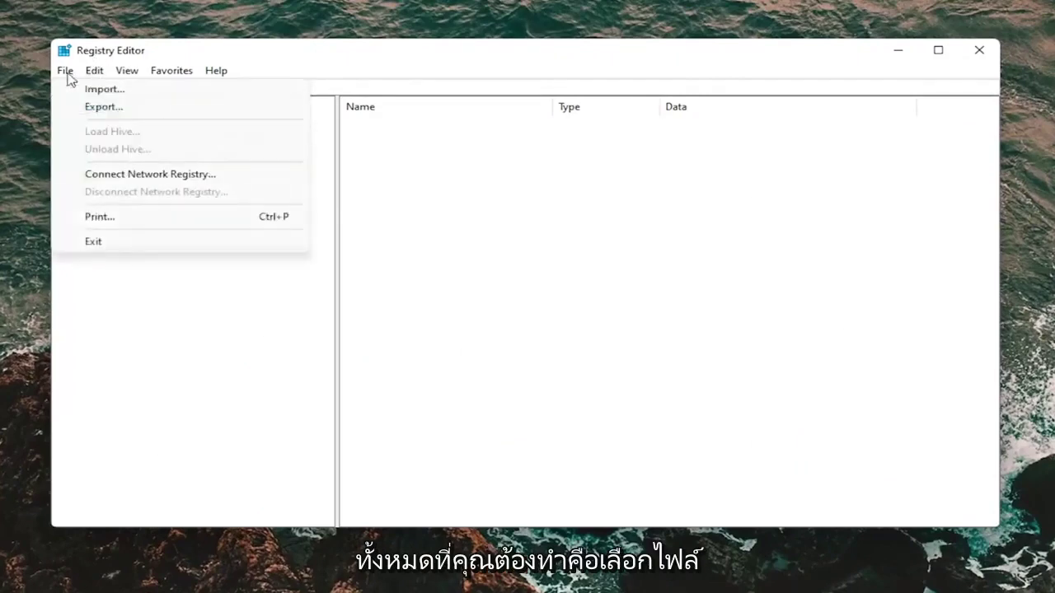
pyautogui.click(91, 108)
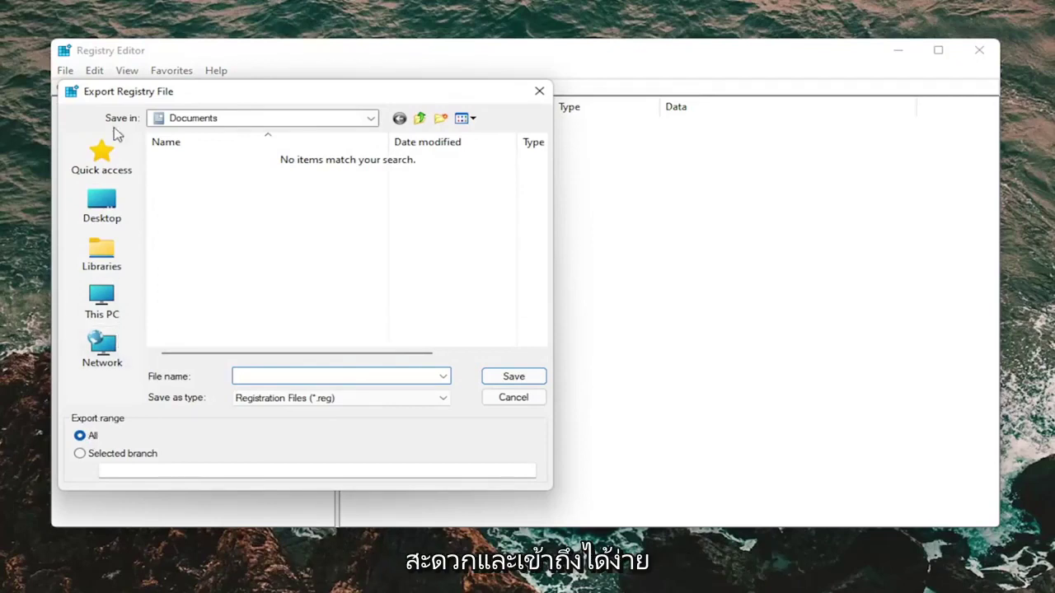
pyautogui.click(538, 90)
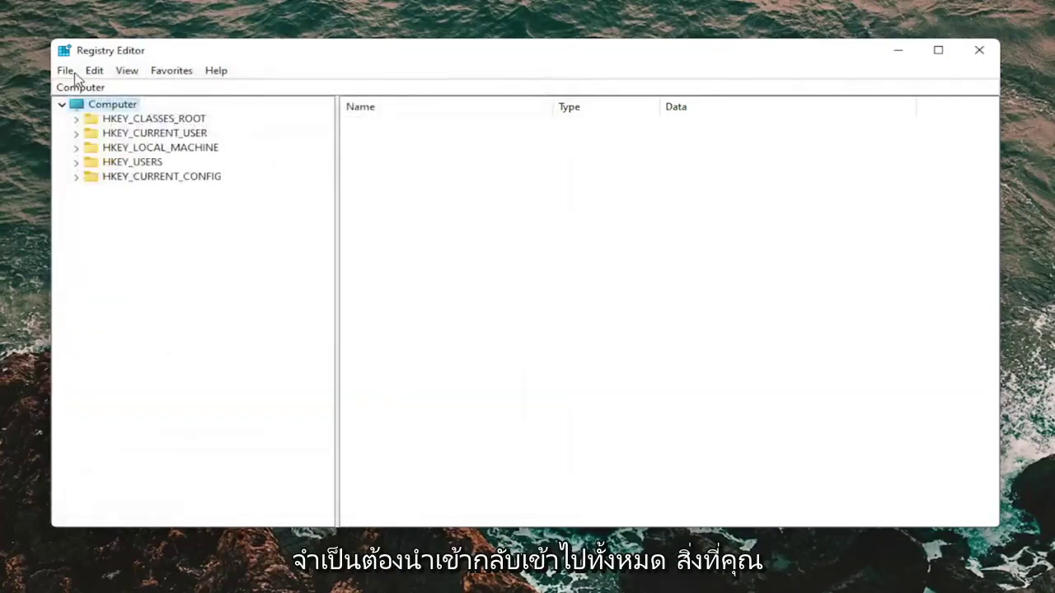
pyautogui.click(65, 71)
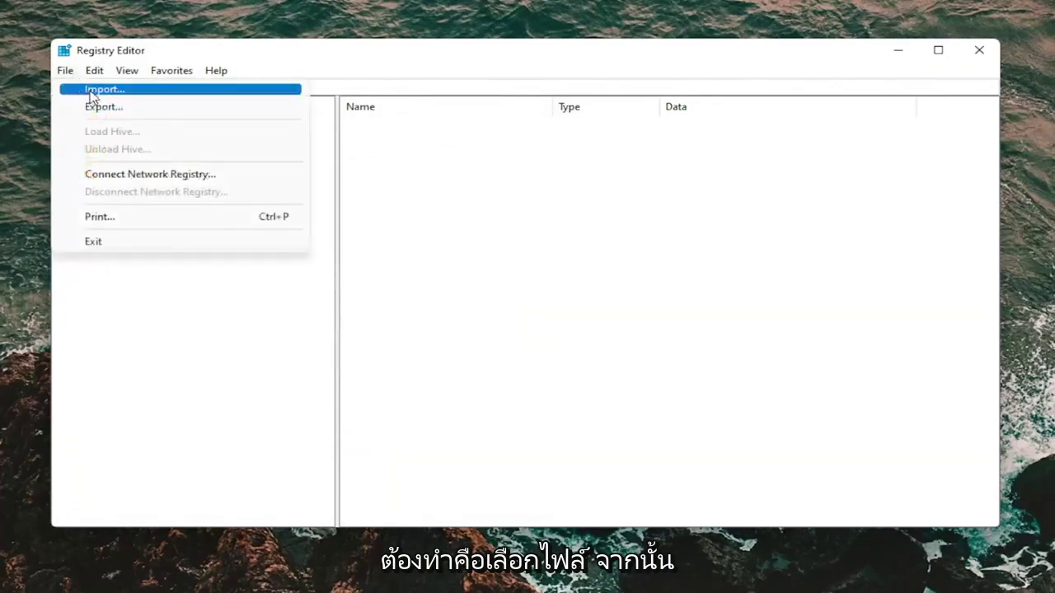
pyautogui.click(90, 91)
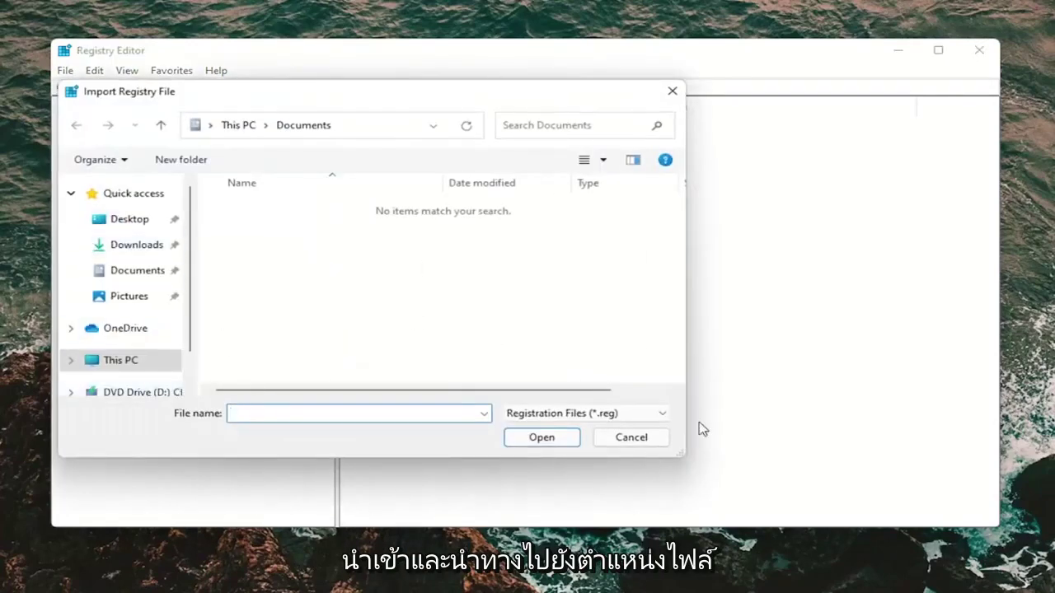
pyautogui.click(629, 439)
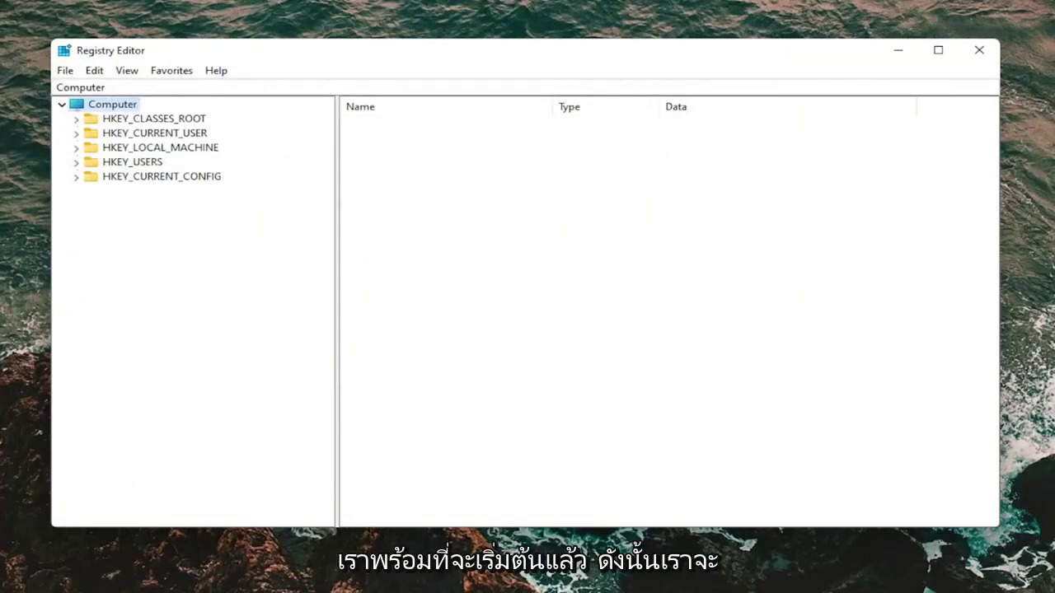
# Expand HKEY_LOCAL_MACHINE\SYSTEM\CurrentControlSet\Control\Class in the key tree to list its subkeys.
pyautogui.doubleClick(170, 150)
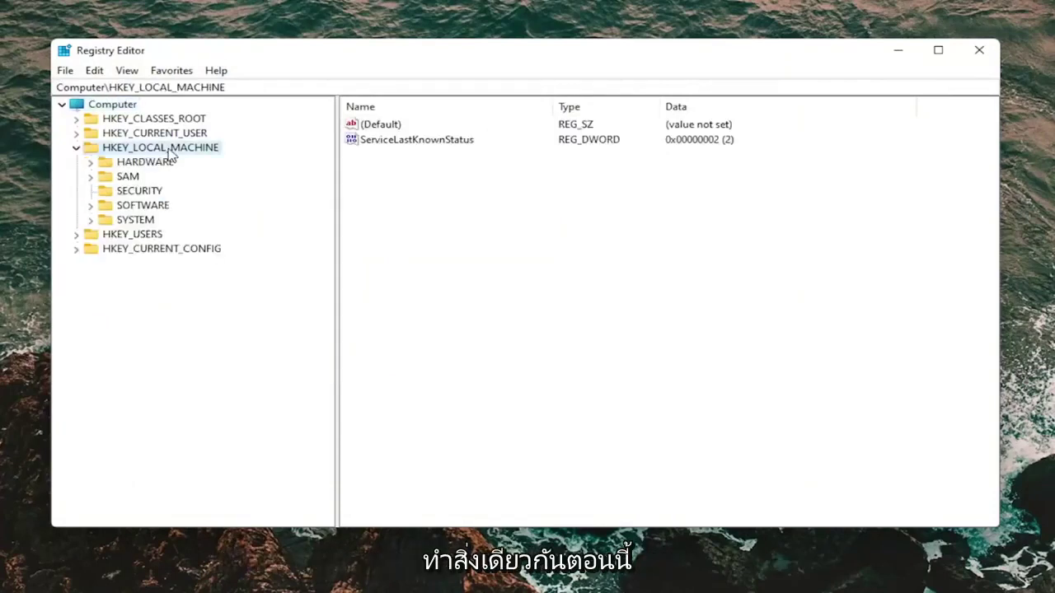
pyautogui.doubleClick(137, 221)
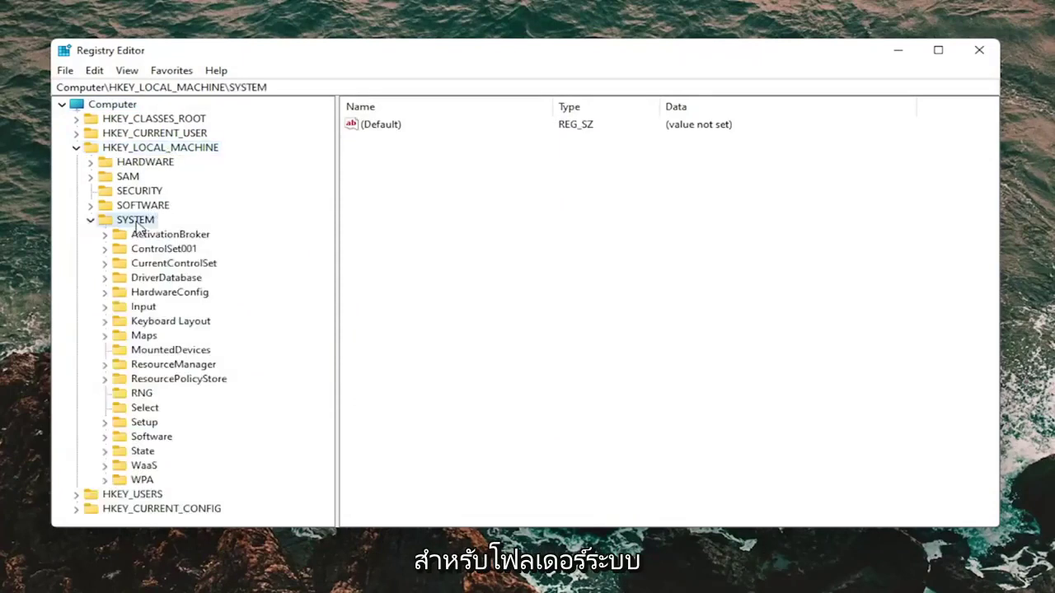
pyautogui.doubleClick(161, 264)
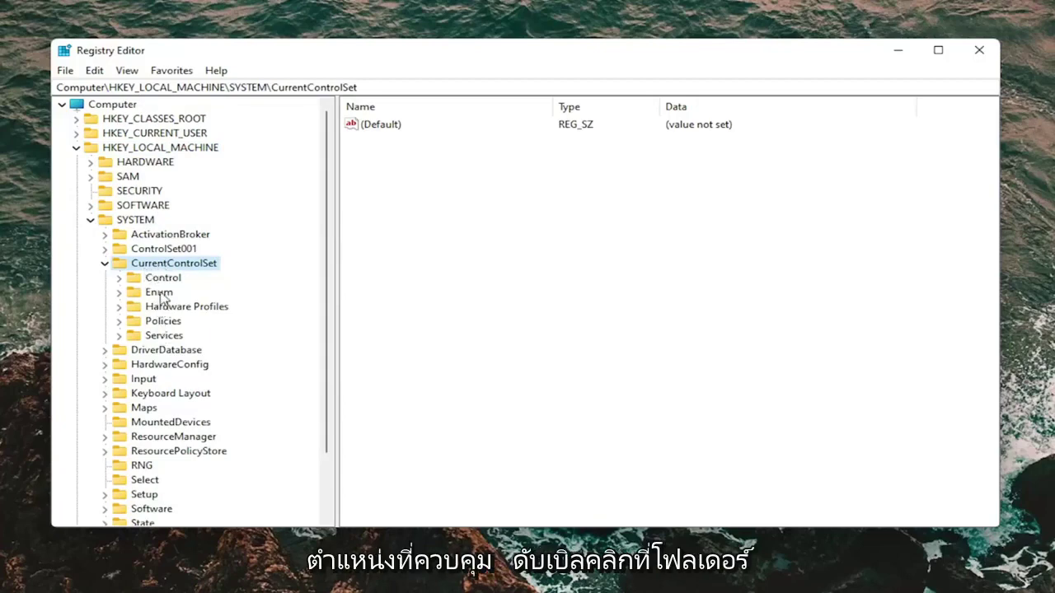
pyautogui.doubleClick(160, 278)
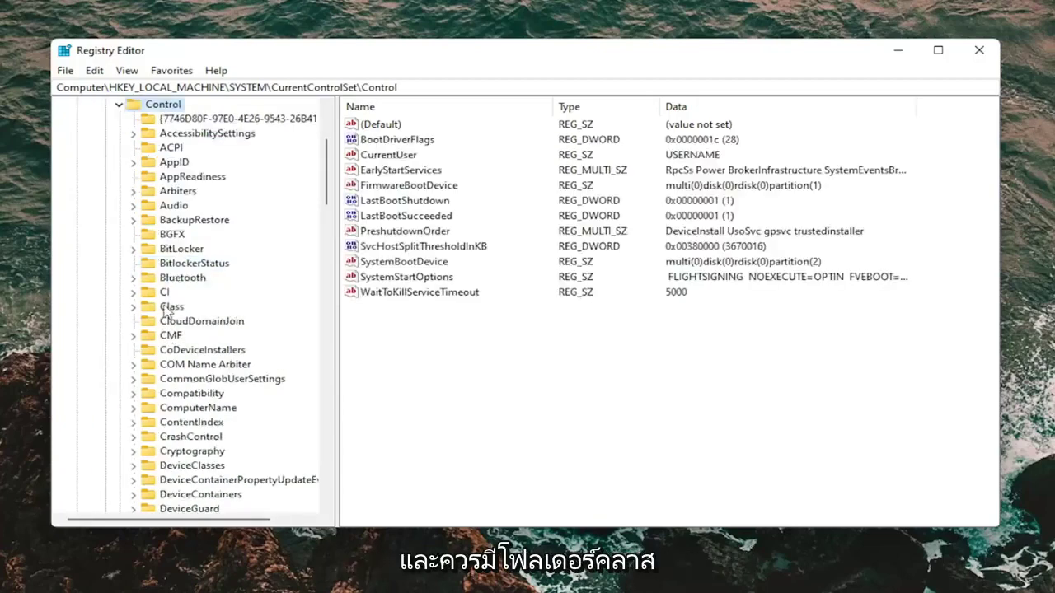
pyautogui.doubleClick(169, 308)
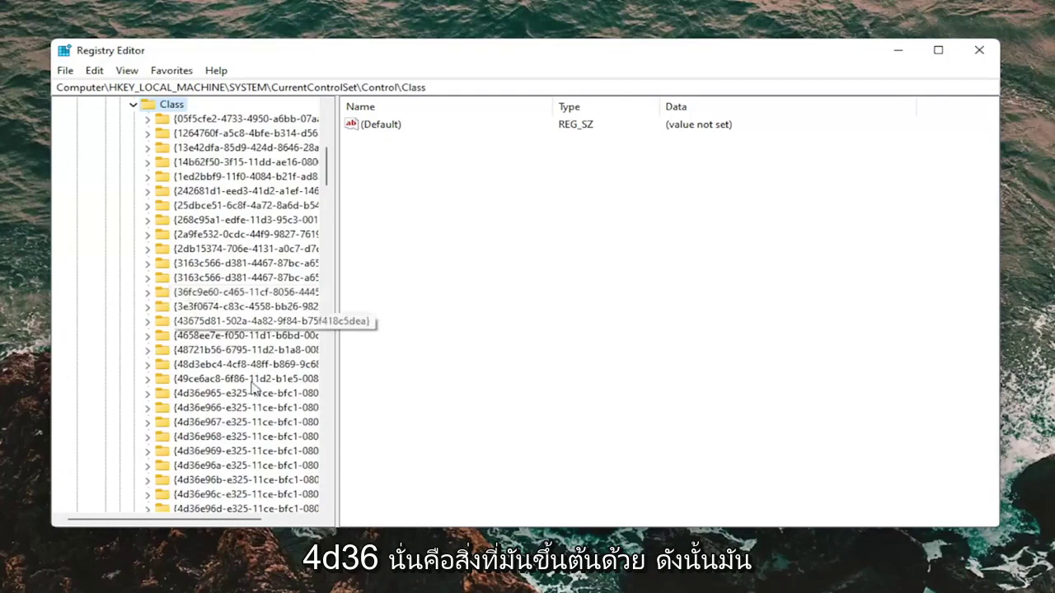
# Compare neighbouring class keys like {4d36e968}, then select the CDROM key {4d36e965-e325-11ce-bfc1-08002be10318}.
pyautogui.click(198, 467)
pyautogui.click(202, 394)
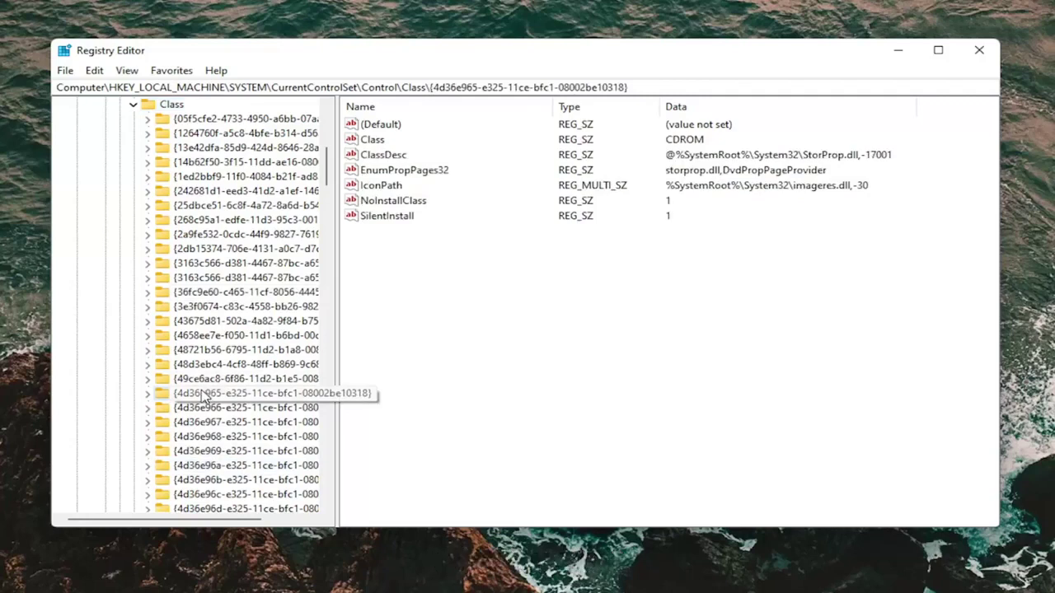
pyautogui.scroll(-6, 231, 421)
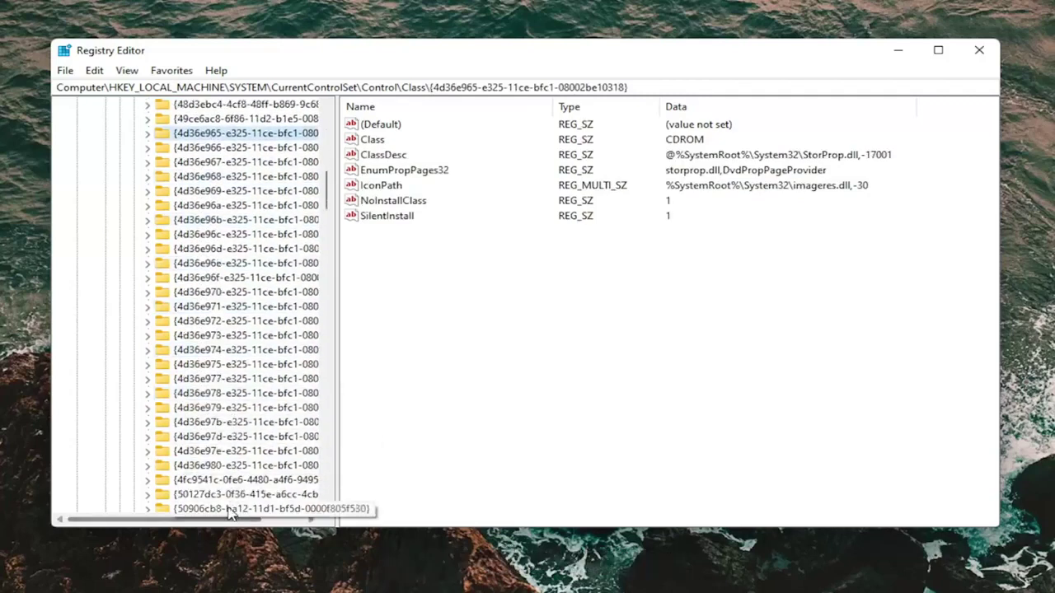
pyautogui.scroll(5, 231, 495)
pyautogui.click(209, 383)
pyautogui.click(209, 393)
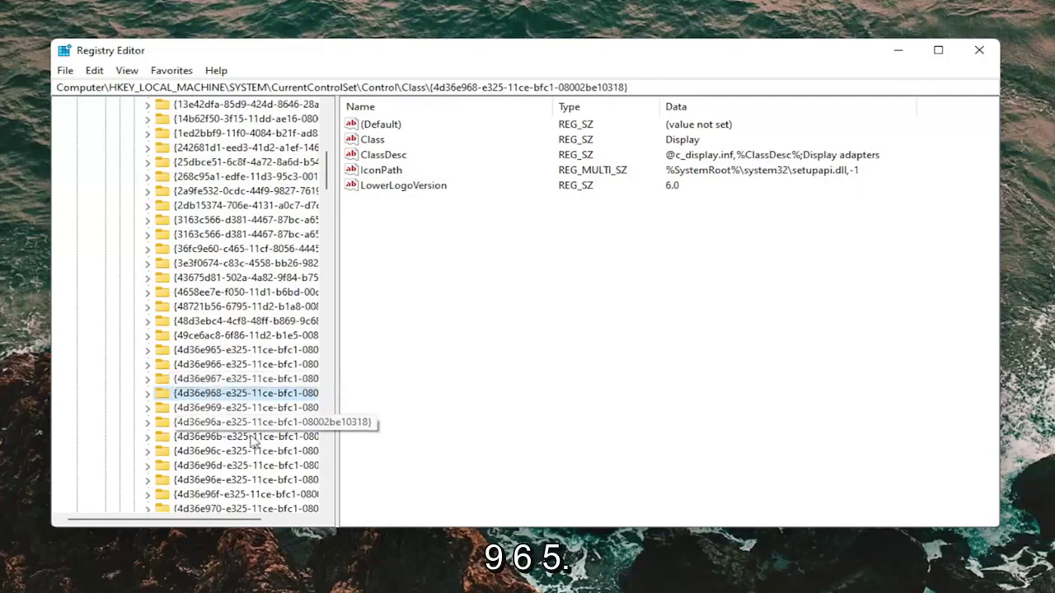
pyautogui.click(219, 351)
pyautogui.scroll(2, 200, 401)
pyautogui.scroll(1, 201, 401)
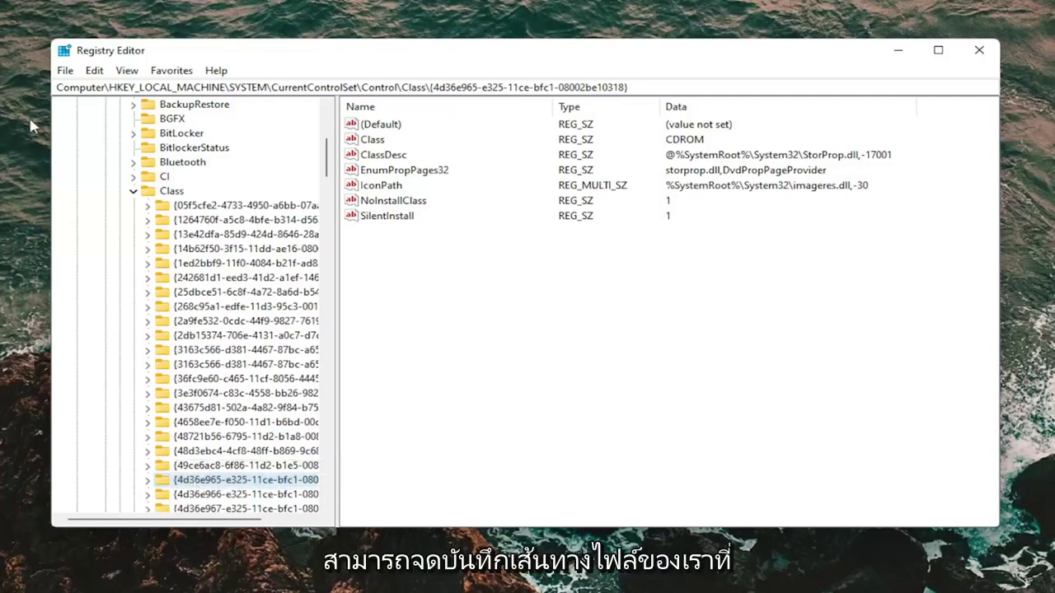
# Select the CDROM key's full path and inspect the SilentInstall value's actions without deleting it.
pyautogui.moveTo(630, 87); pyautogui.dragTo(56, 86)
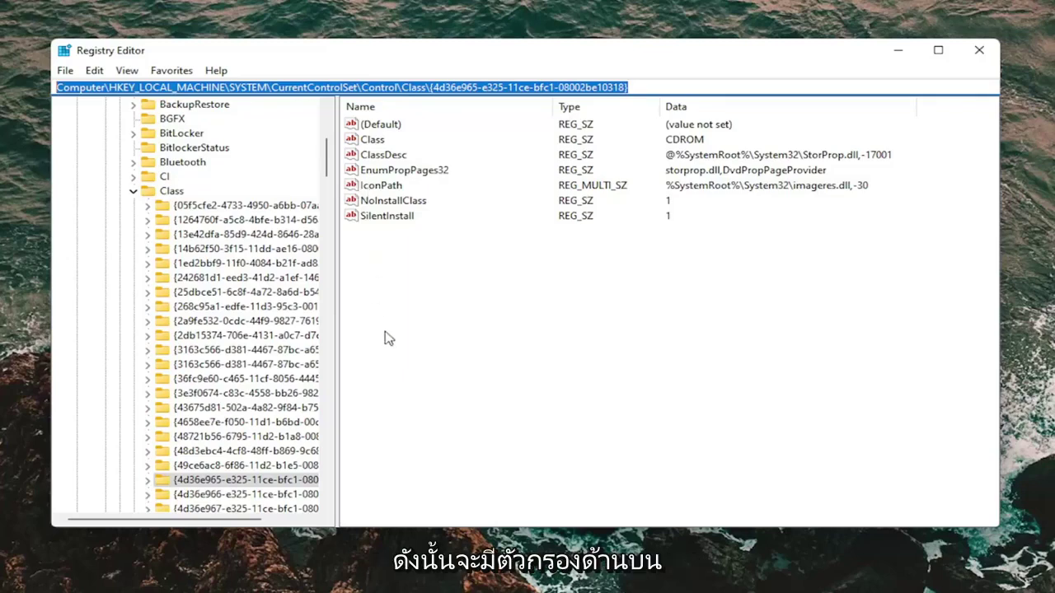
pyautogui.rightClick(384, 216)
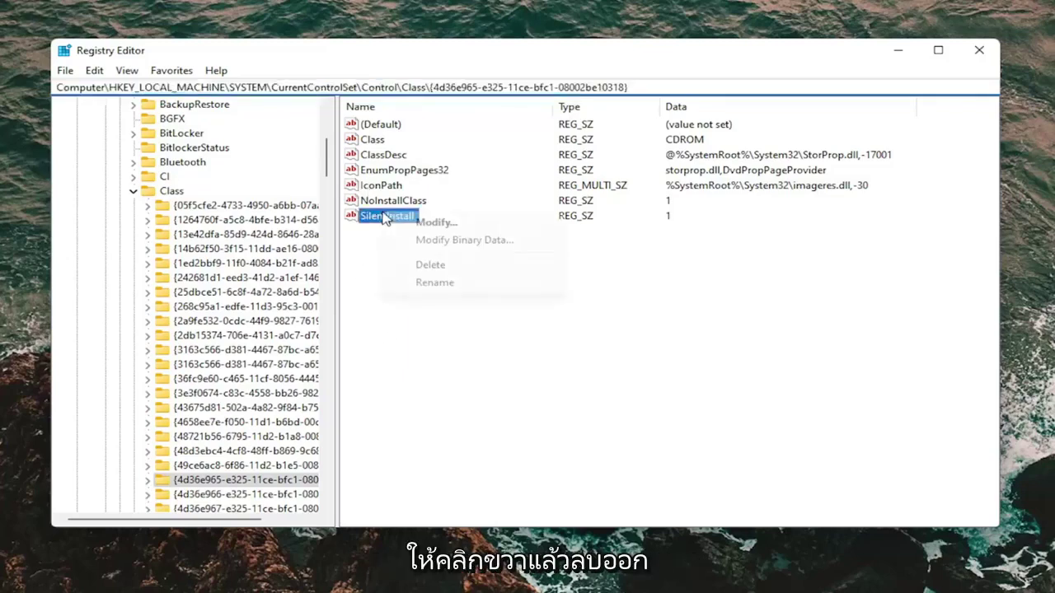
pyautogui.click(373, 263)
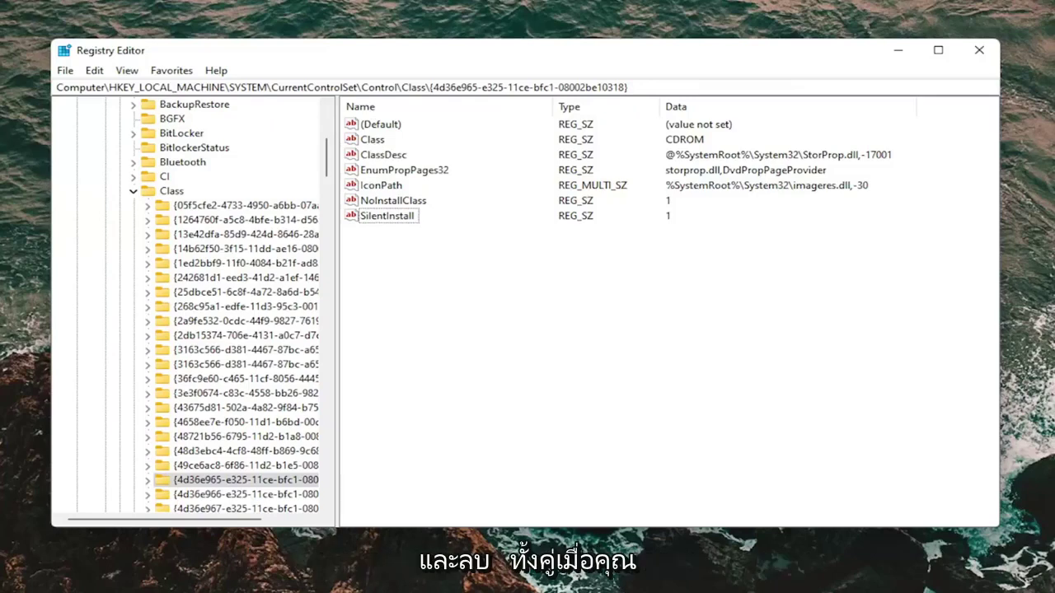
# Collapse Class, Control, CurrentControlSet, SYSTEM and HKEY_LOCAL_MACHINE back to the root.
pyautogui.click(133, 191)
pyautogui.scroll(6, 133, 204)
pyautogui.click(118, 247)
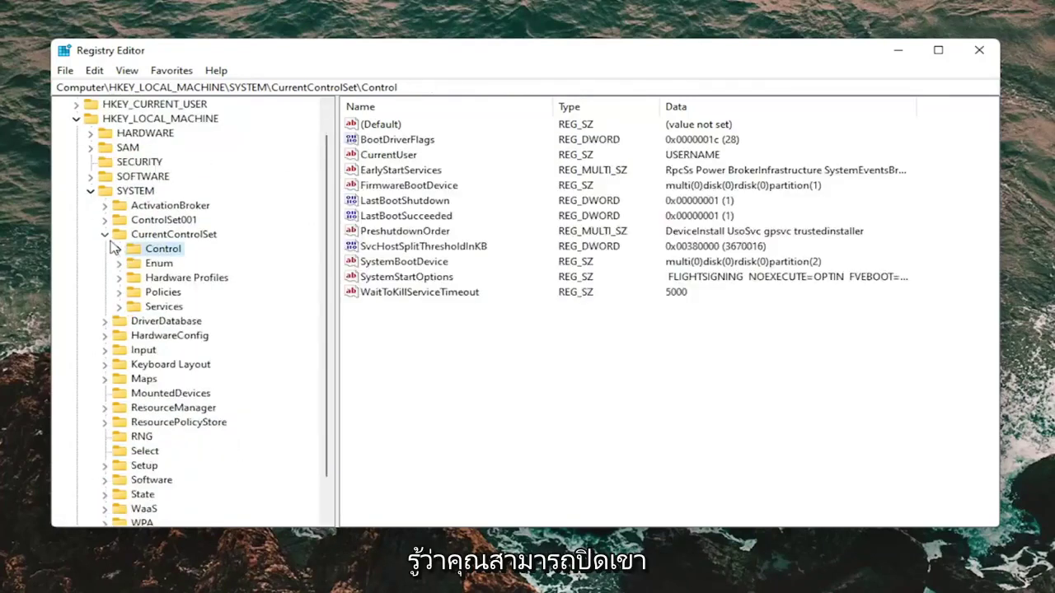
pyautogui.click(104, 233)
pyautogui.click(91, 218)
pyautogui.click(75, 147)
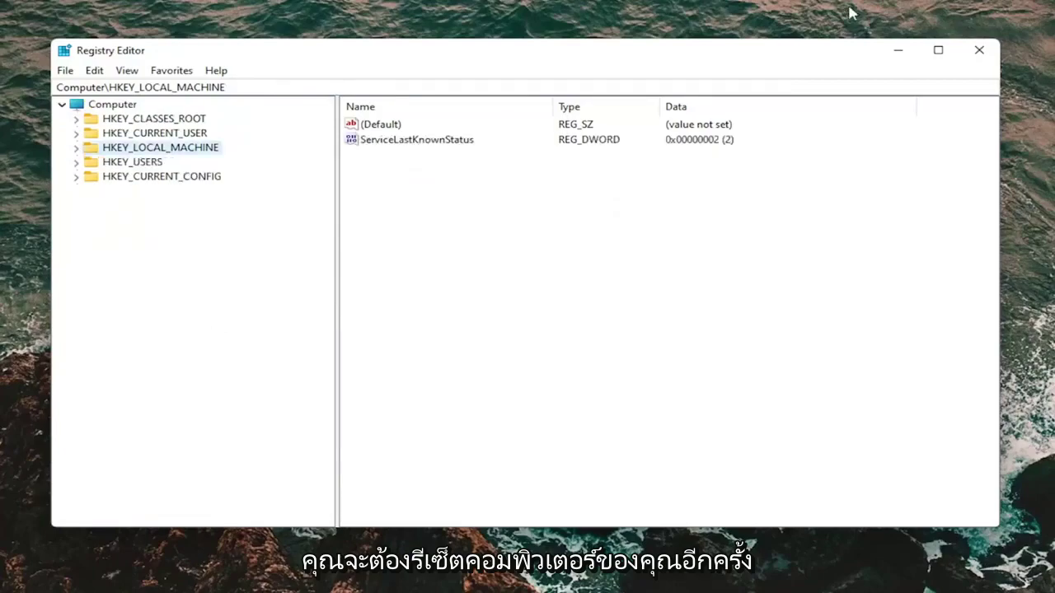
# Close Registry Editor and restart Windows from the Start menu's shutdown options.
pyautogui.click(979, 50)
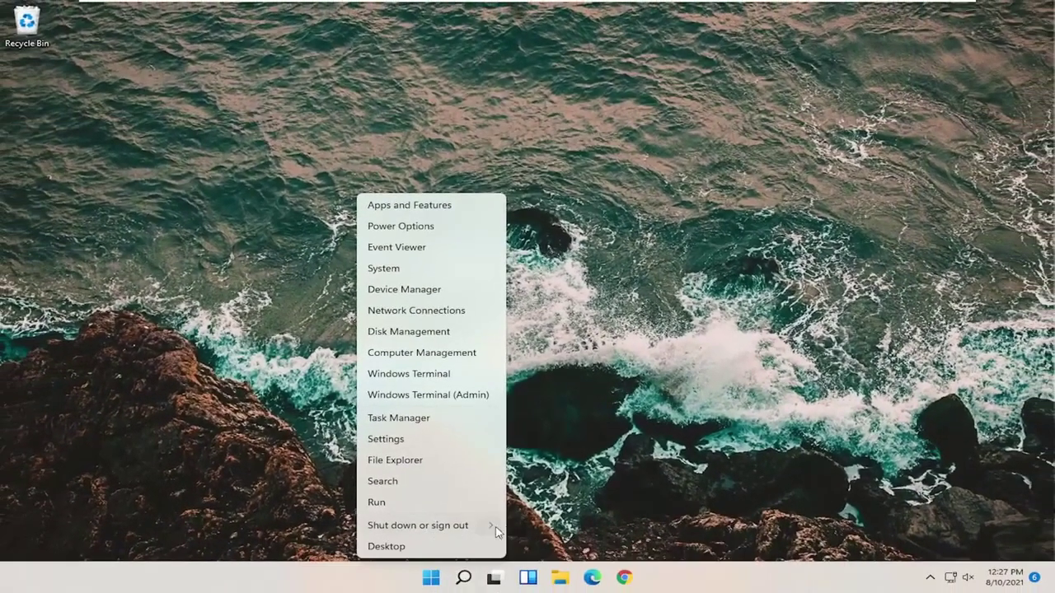
pyautogui.moveTo(486, 527)
pyautogui.click(531, 552)
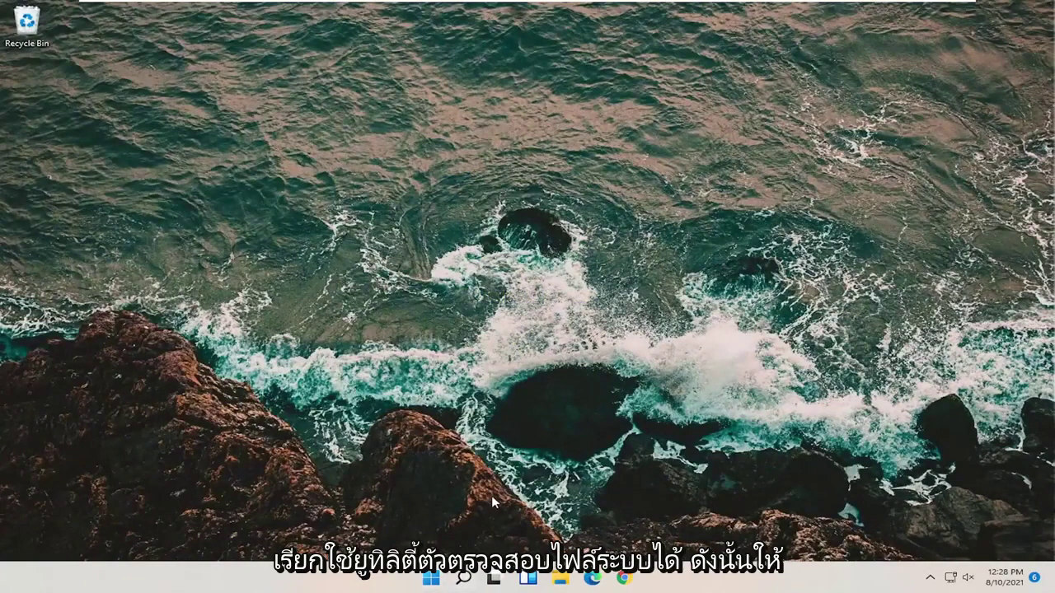
# Search for 'cmd' and launch Command Prompt with Run as administrator.
pyautogui.click(466, 577)
pyautogui.write('cmd')
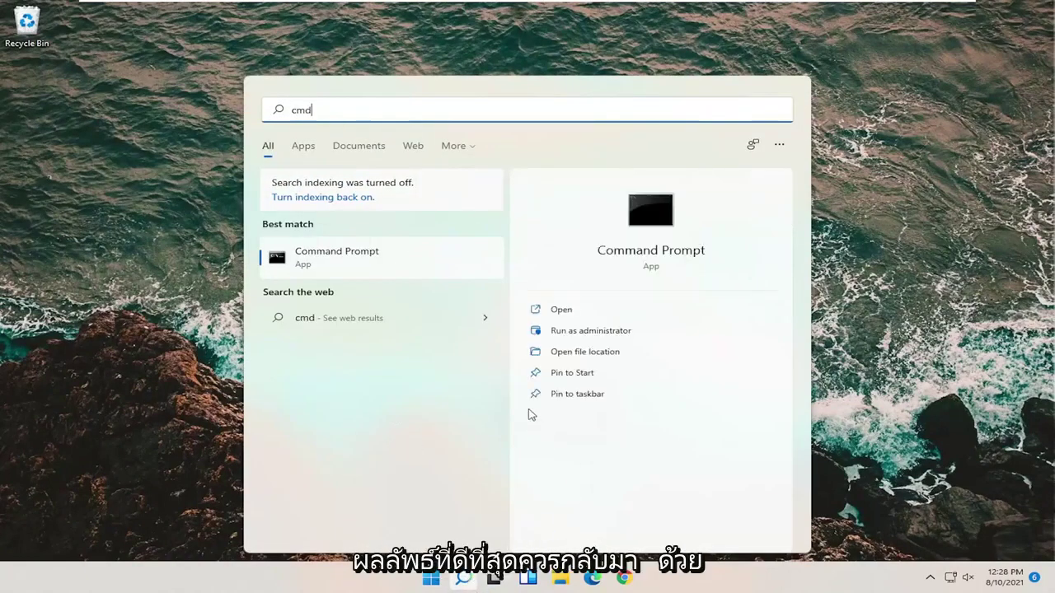
pyautogui.rightClick(341, 259)
pyautogui.click(380, 275)
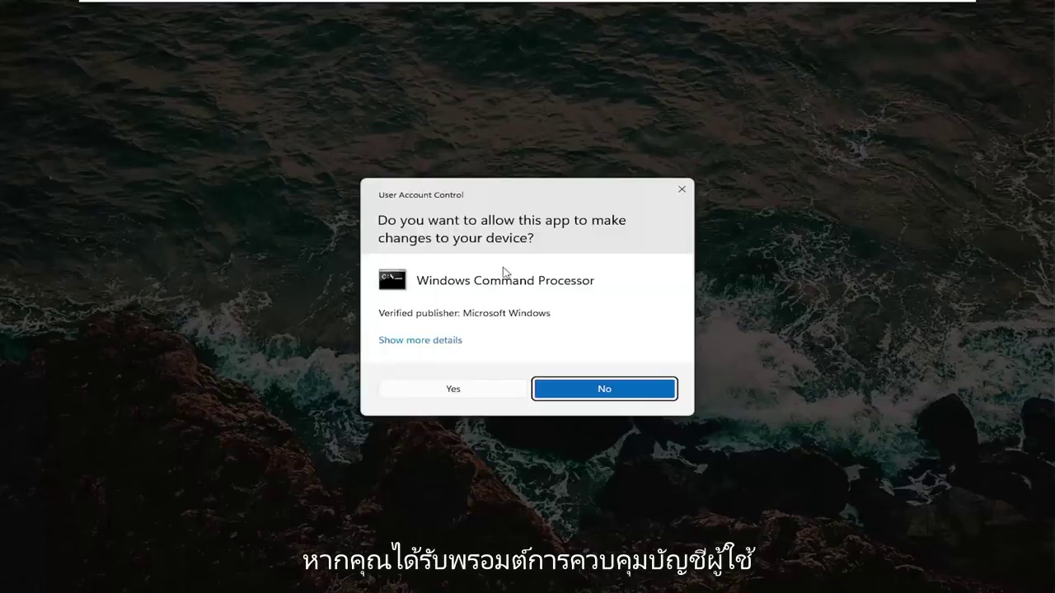
# Approve the UAC prompt, centre the Command Prompt window, and run 'sfc /scannow'.
pyautogui.click(467, 389)
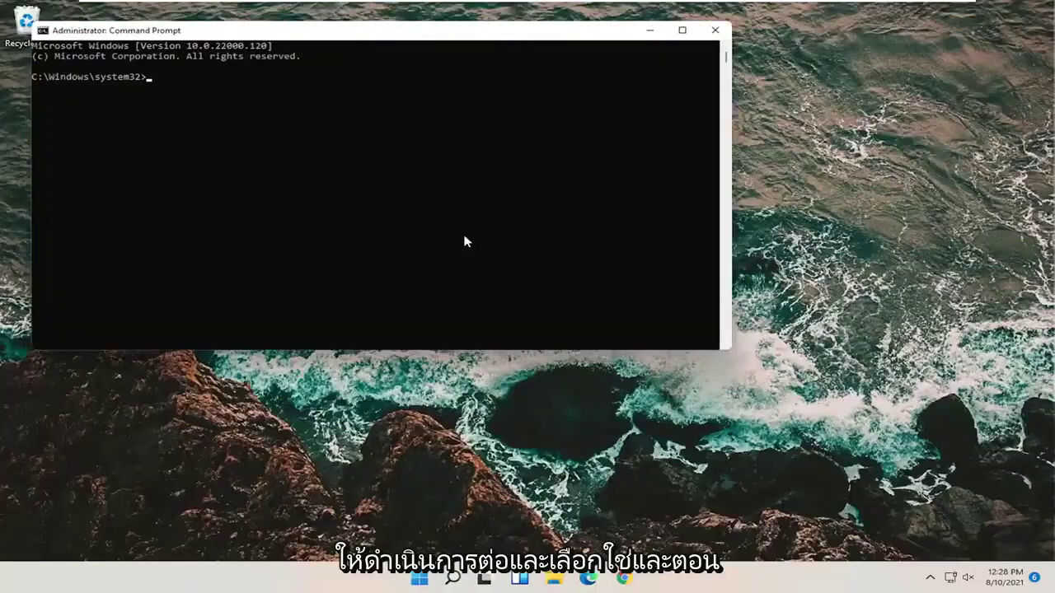
pyautogui.moveTo(386, 38); pyautogui.dragTo(532, 90)
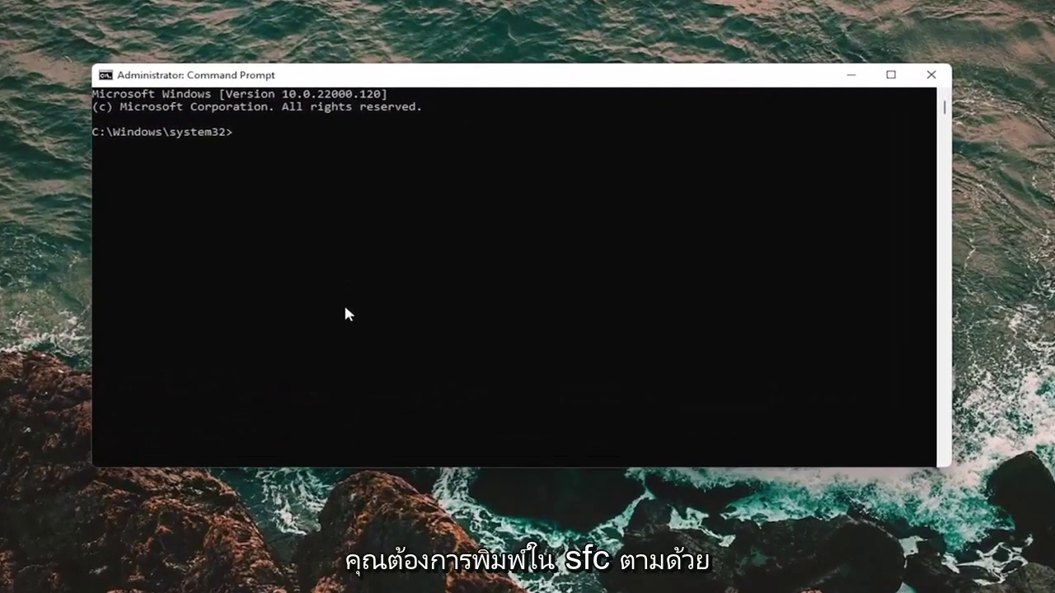
pyautogui.write('sfc')
pyautogui.write('/scannow')
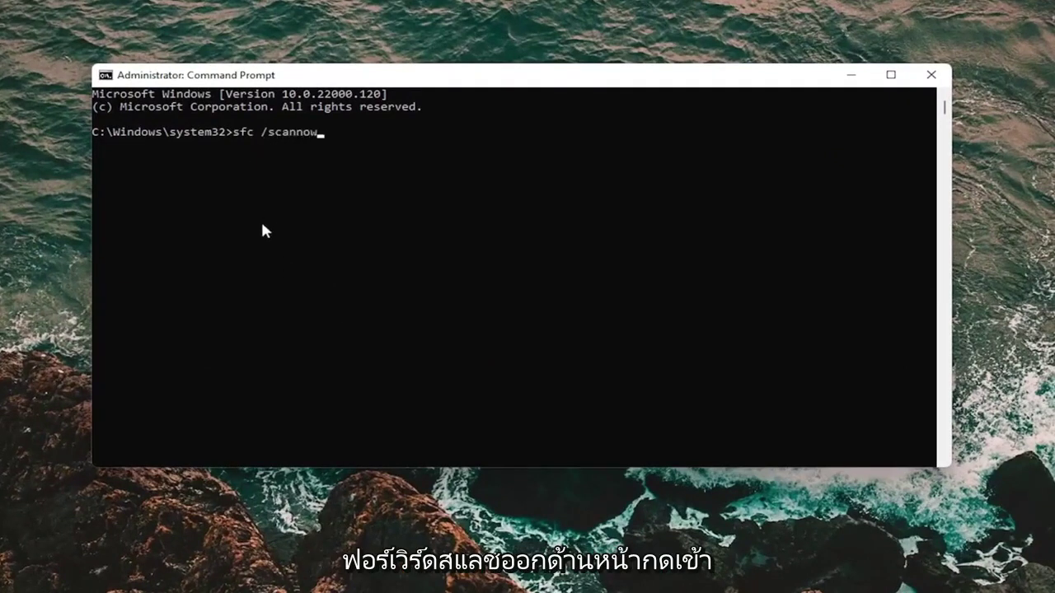
pyautogui.press('Return')
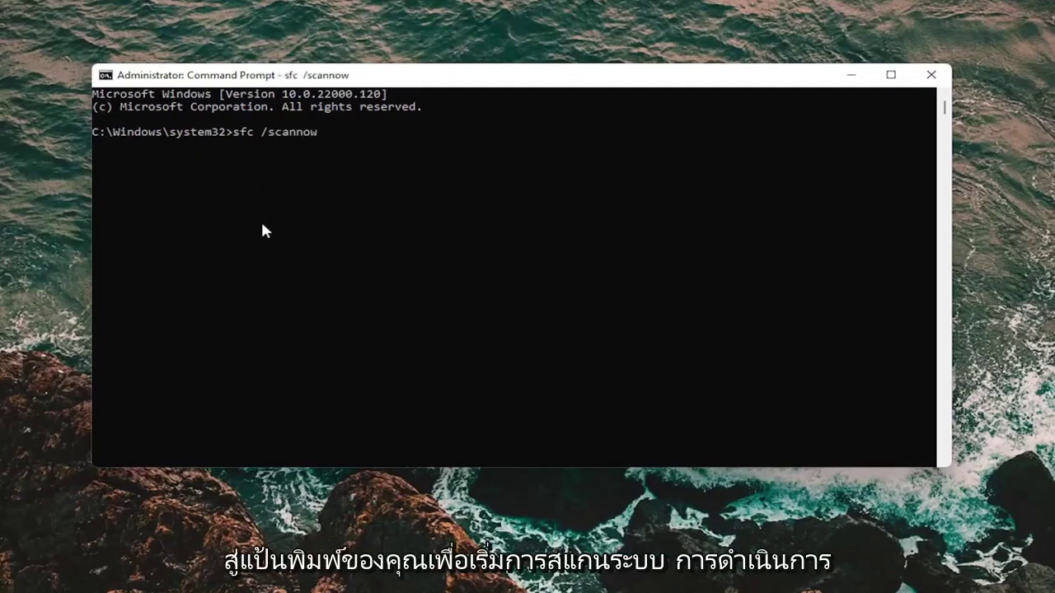